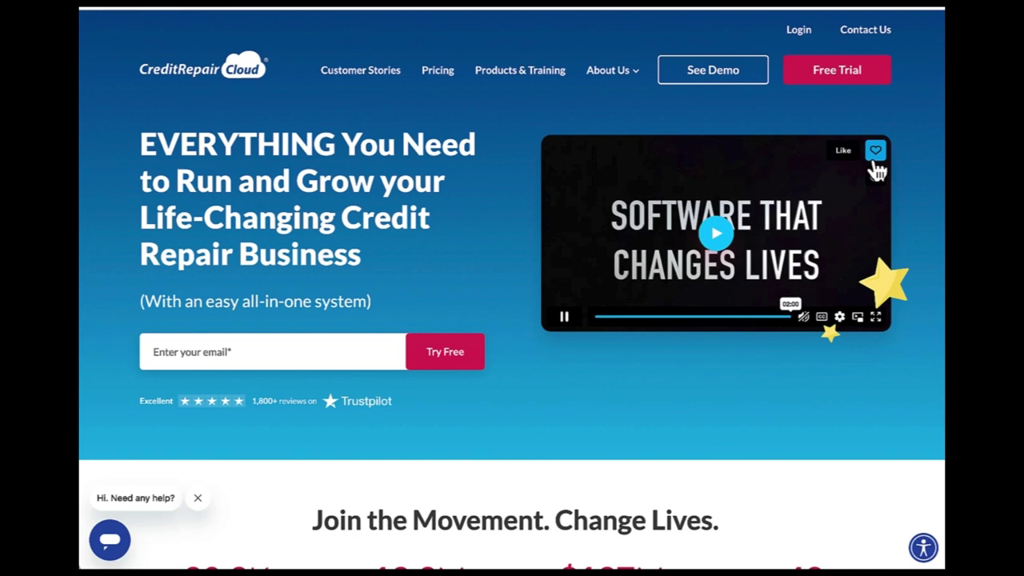
Go from the Credit Repair Cloud homepage to the Team Member Login page.
click(799, 35)
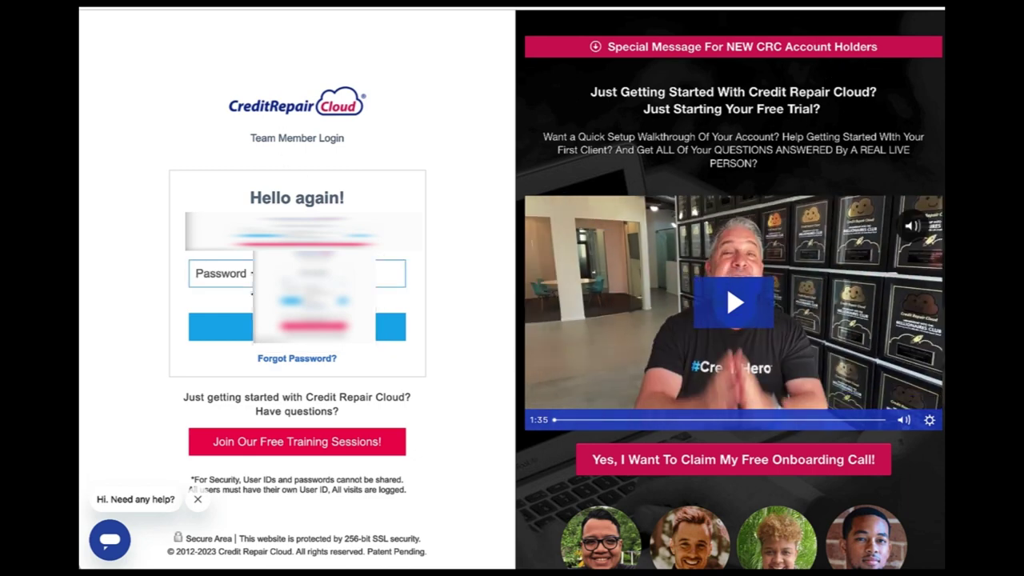
Log in with the team account's user ID and password to reach the Home dashboard.
click(257, 327)
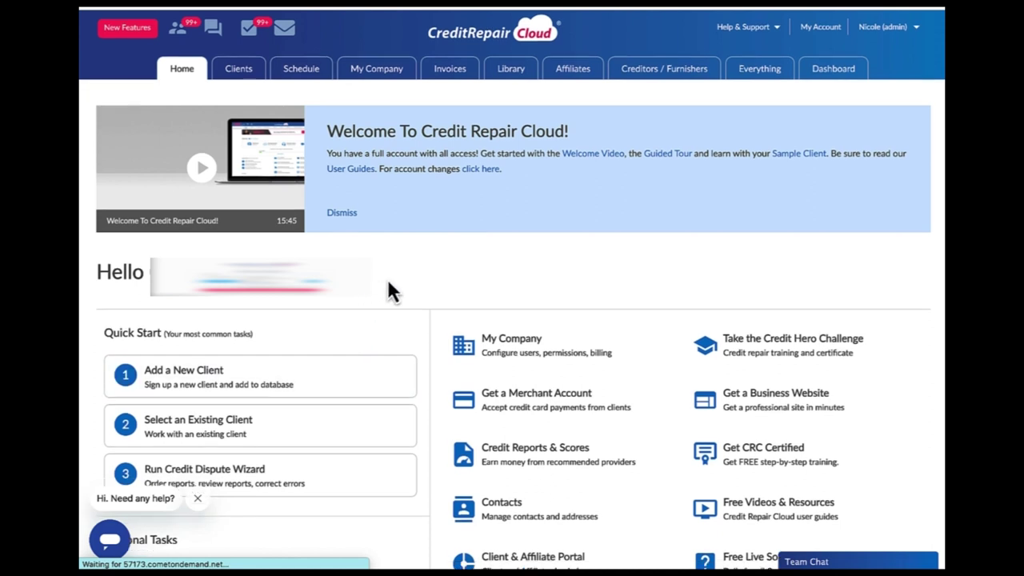
scroll(386, 276, down, 1)
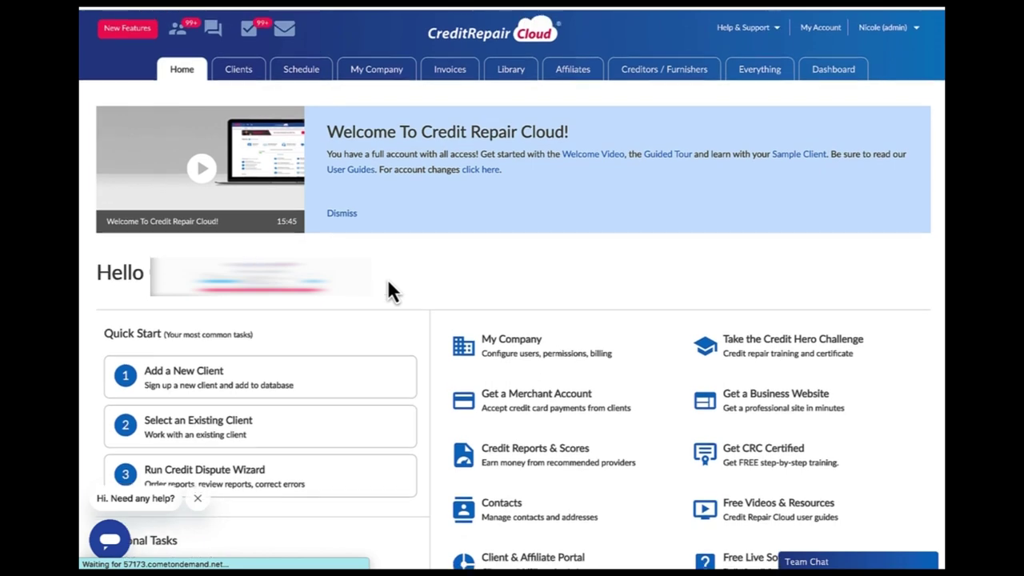
scroll(387, 290, down, 2)
scroll(388, 283, up, 3)
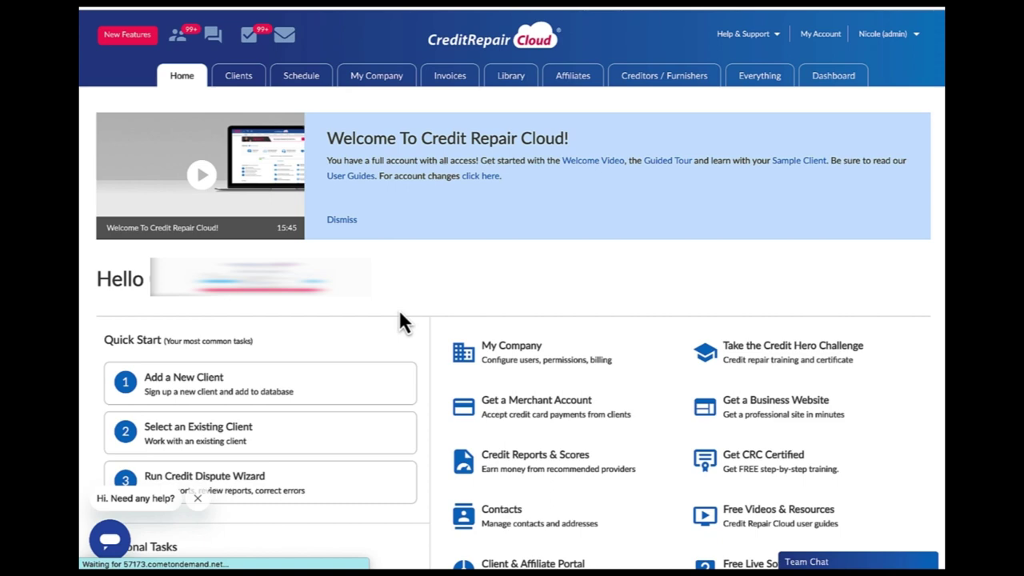
Open the My Company settings tile from the lower part of the home page.
scroll(399, 320, down, 2)
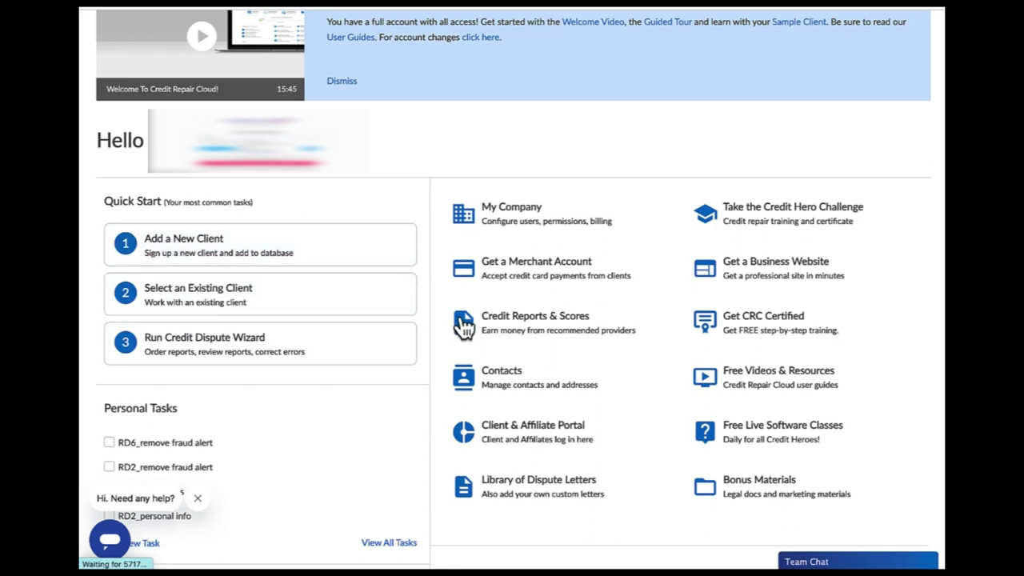
click(528, 209)
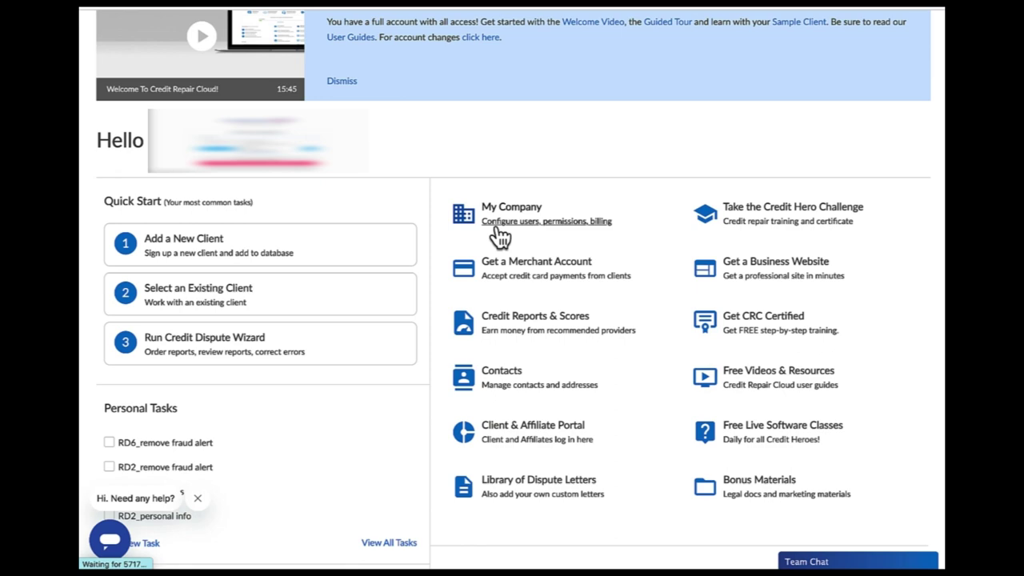
Open the My Company Profile settings page with the company details.
scroll(498, 234, up, 2)
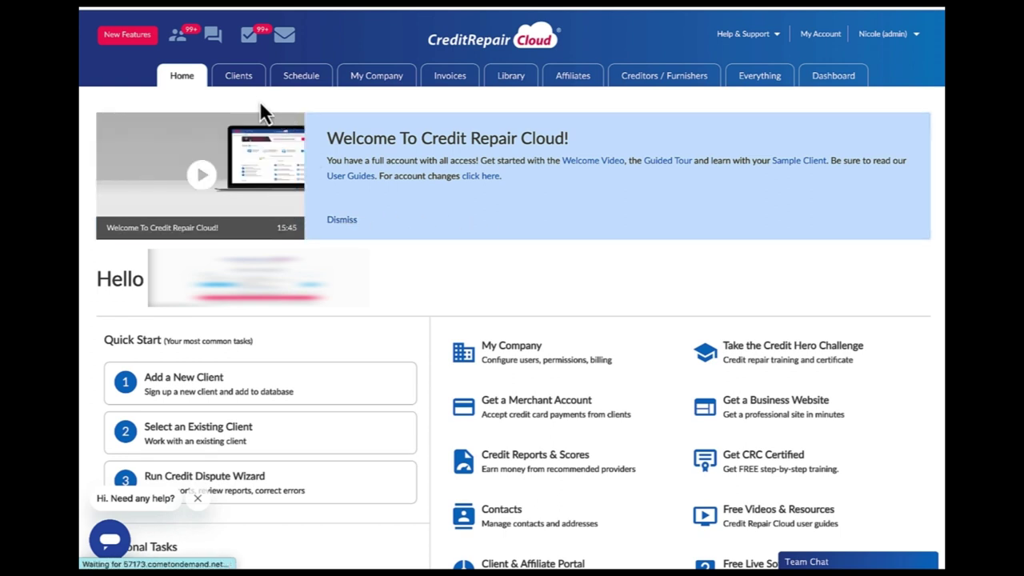
click(379, 86)
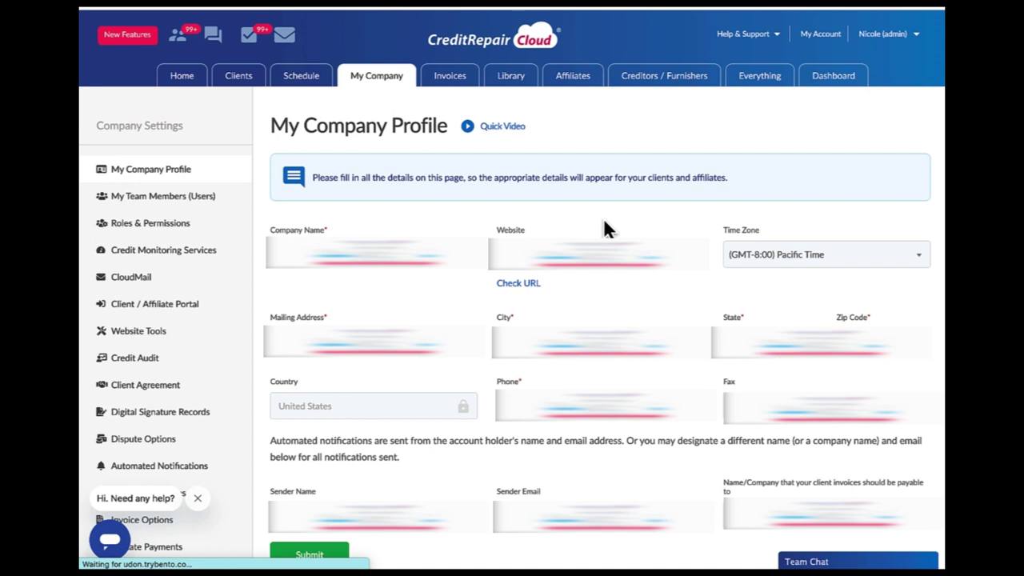
scroll(603, 223, down, 2)
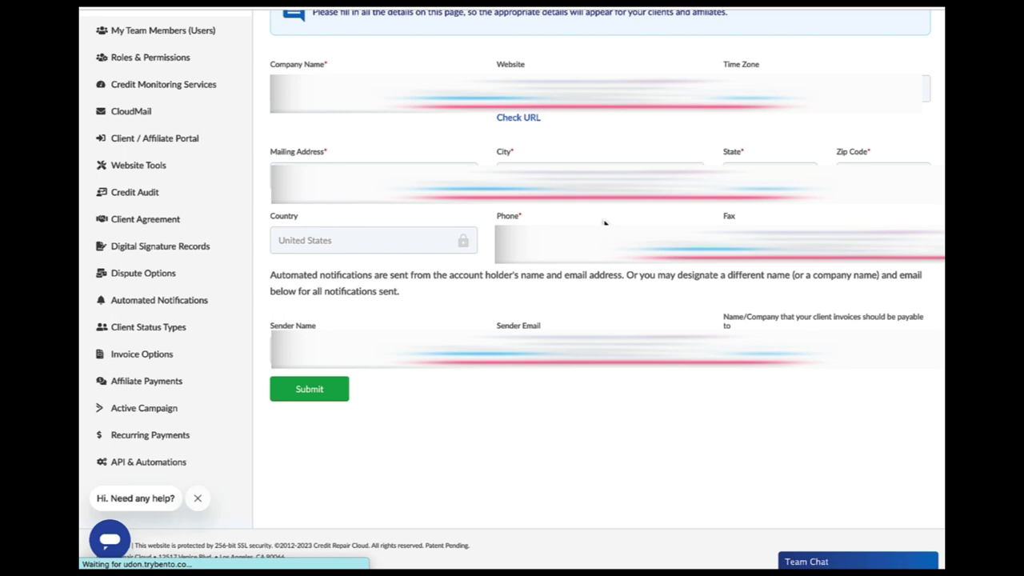
scroll(604, 222, down, 2)
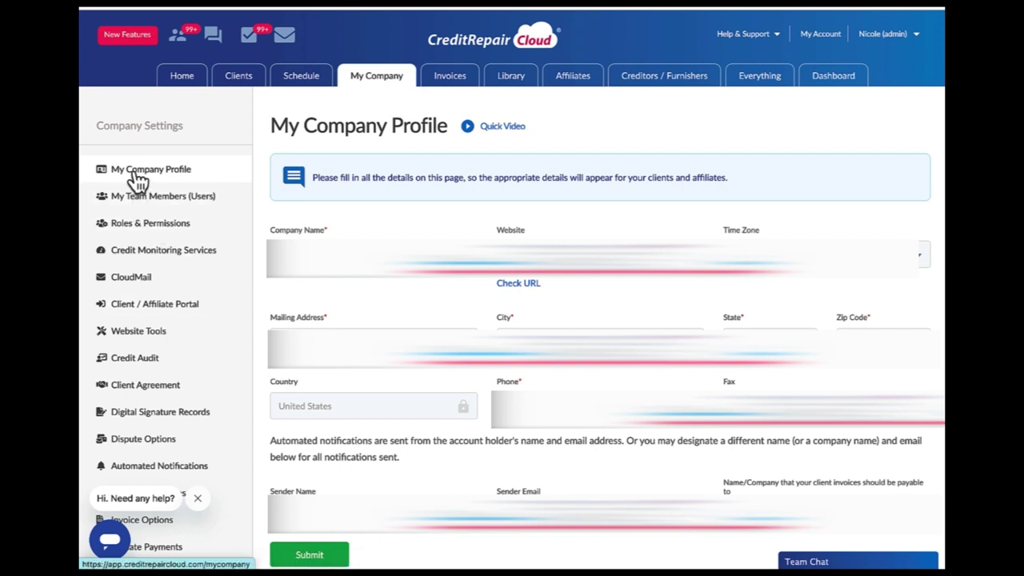
Show the My Team Members (Users) list of existing members, scrolled back to the top.
click(144, 209)
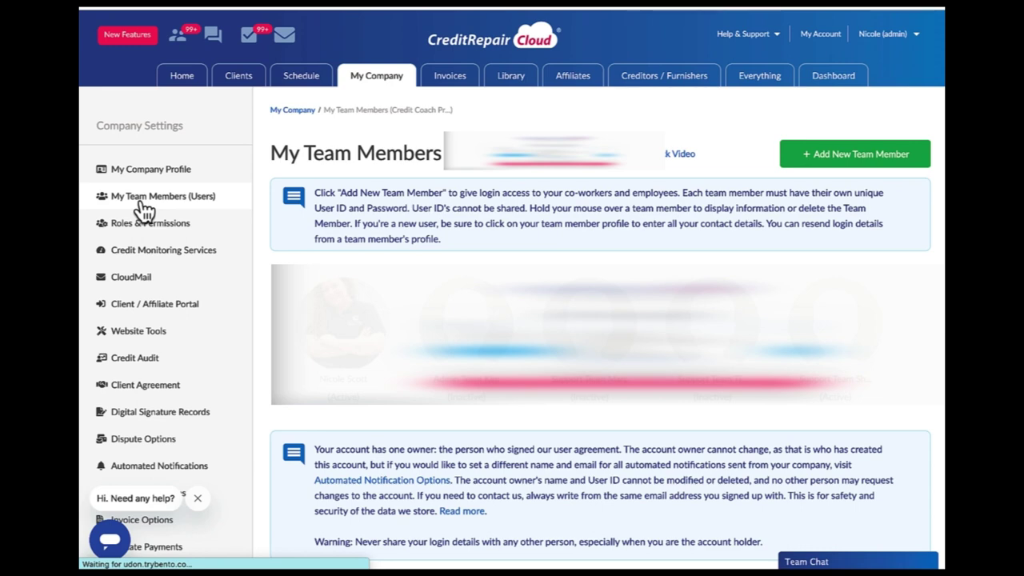
scroll(142, 208, down, 3)
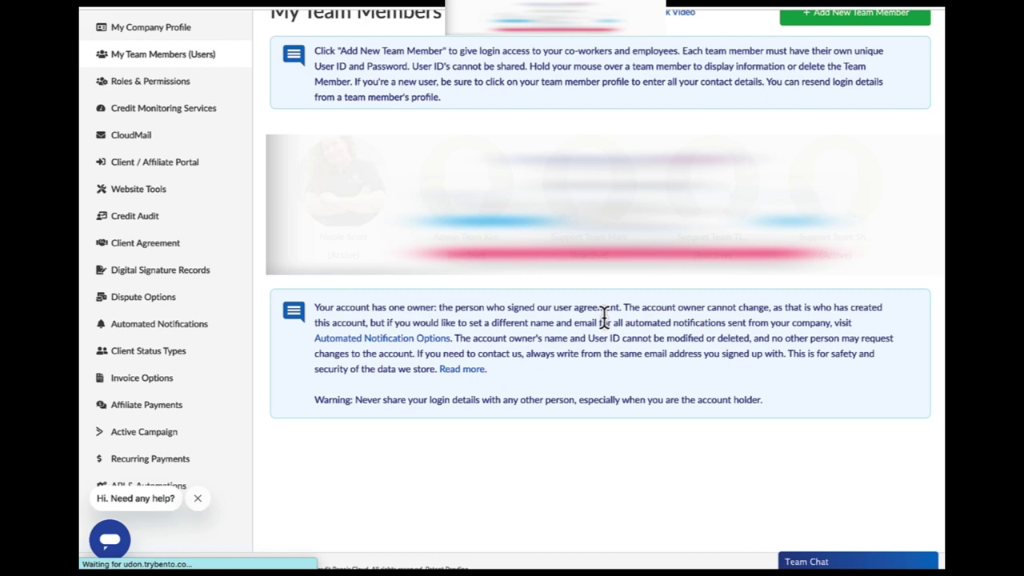
scroll(603, 316, up, 3)
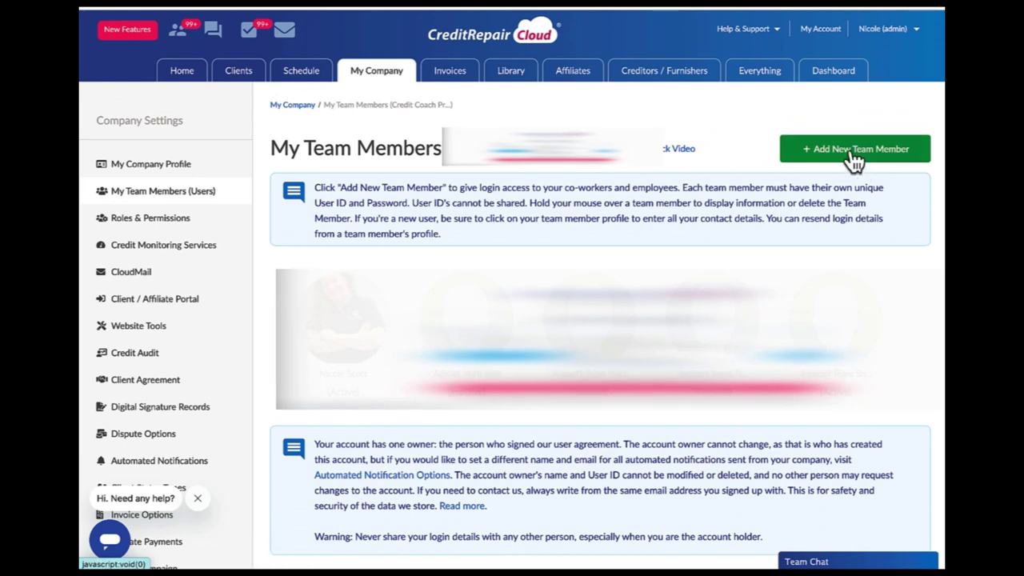
Open an empty Add Team Member form and look over its login, name, role and contact fields.
click(854, 157)
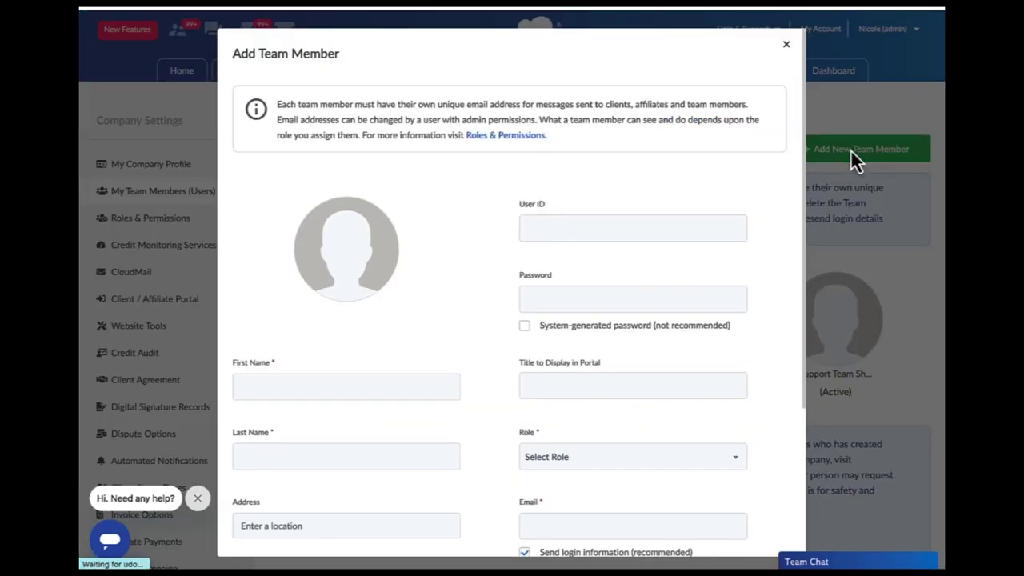
scroll(607, 222, down, 4)
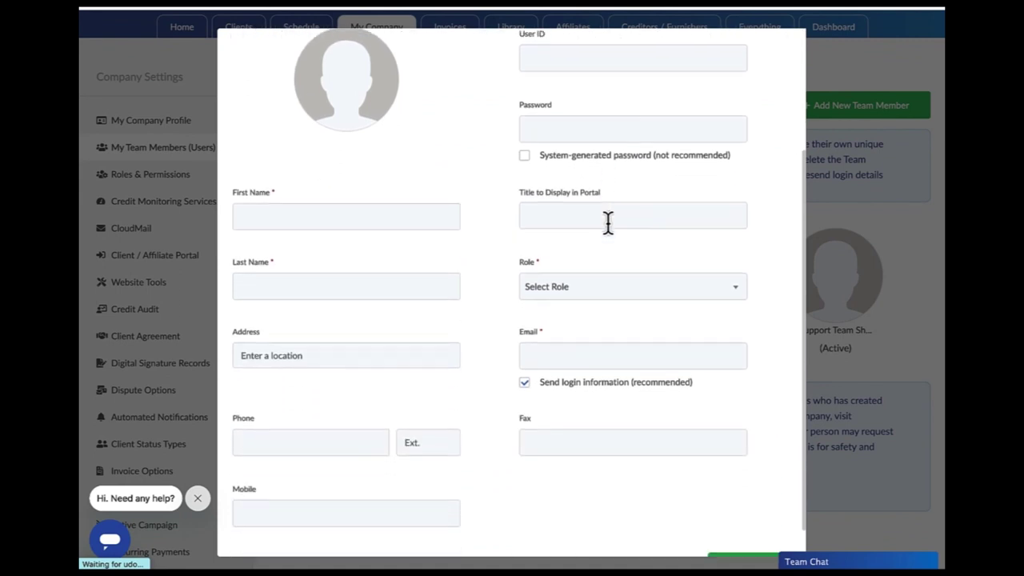
scroll(549, 329, up, 4)
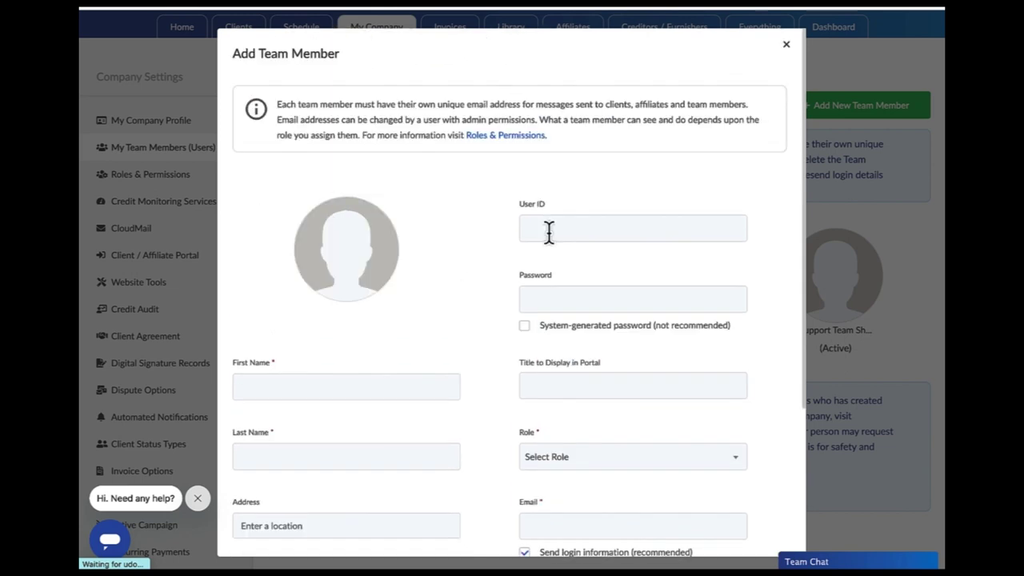
scroll(549, 232, down, 3)
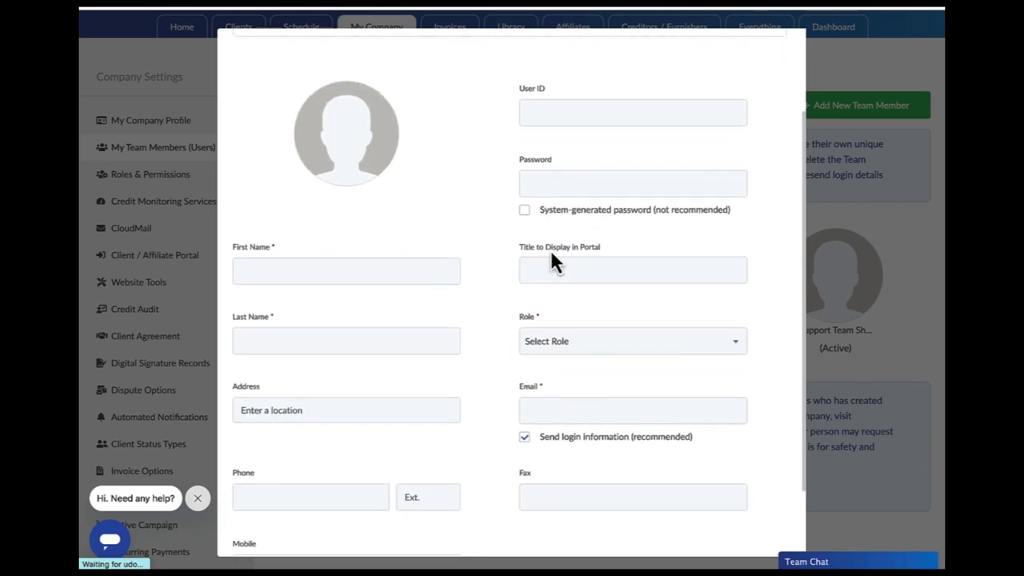
click(541, 342)
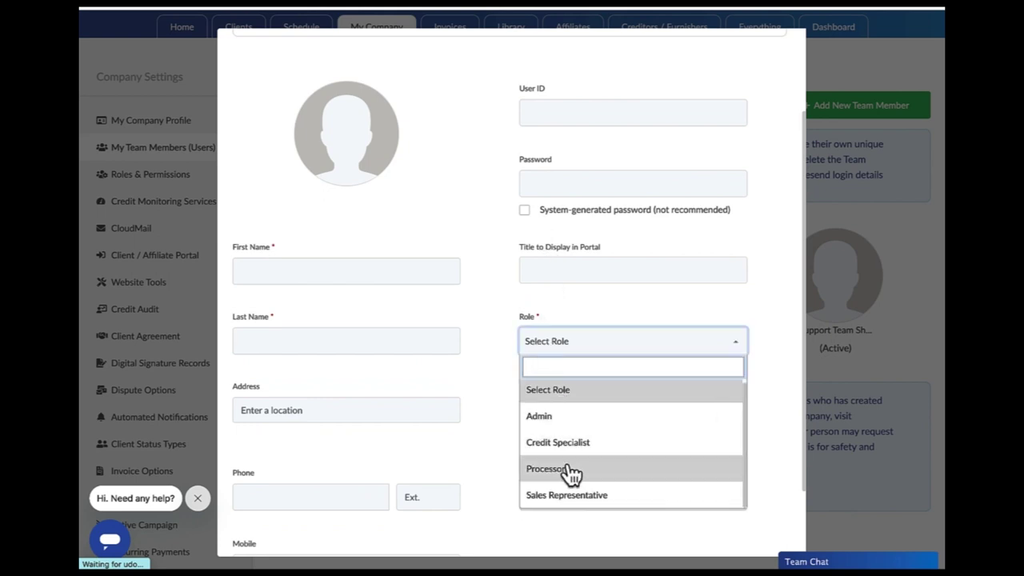
scroll(571, 475, down, 1)
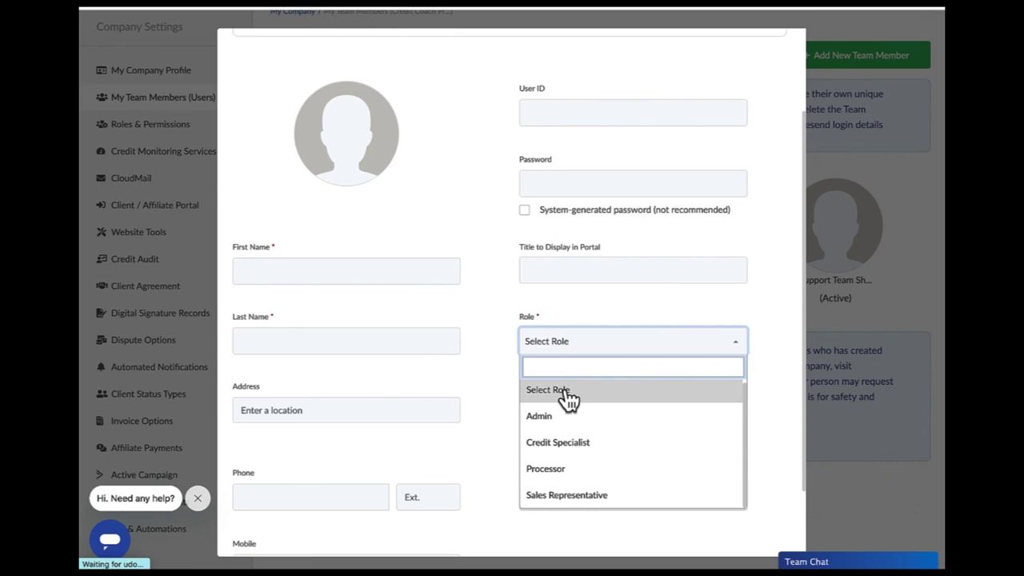
click(645, 314)
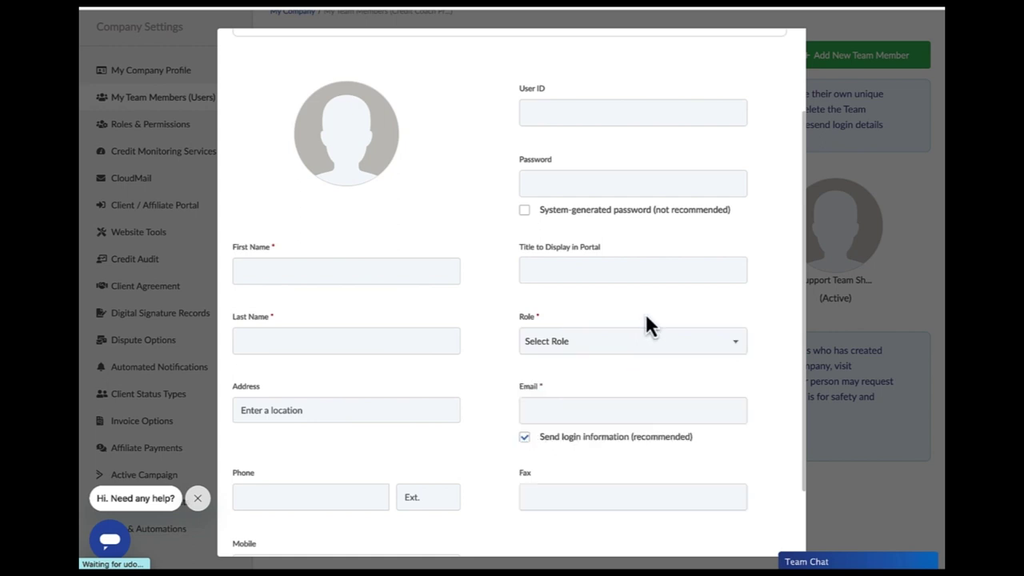
click(629, 415)
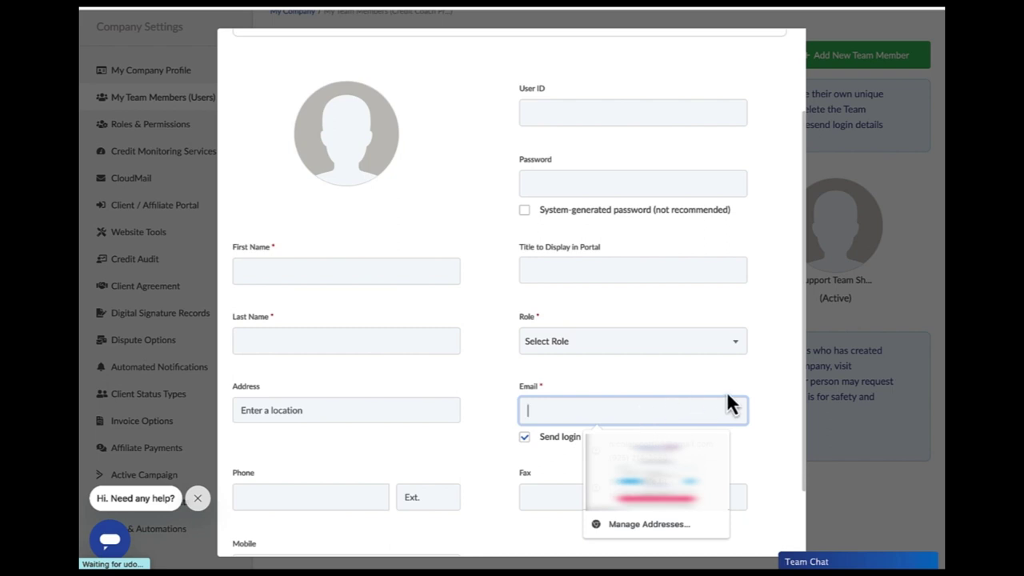
Review the form's role list again without choosing a role.
scroll(726, 405, down, 1)
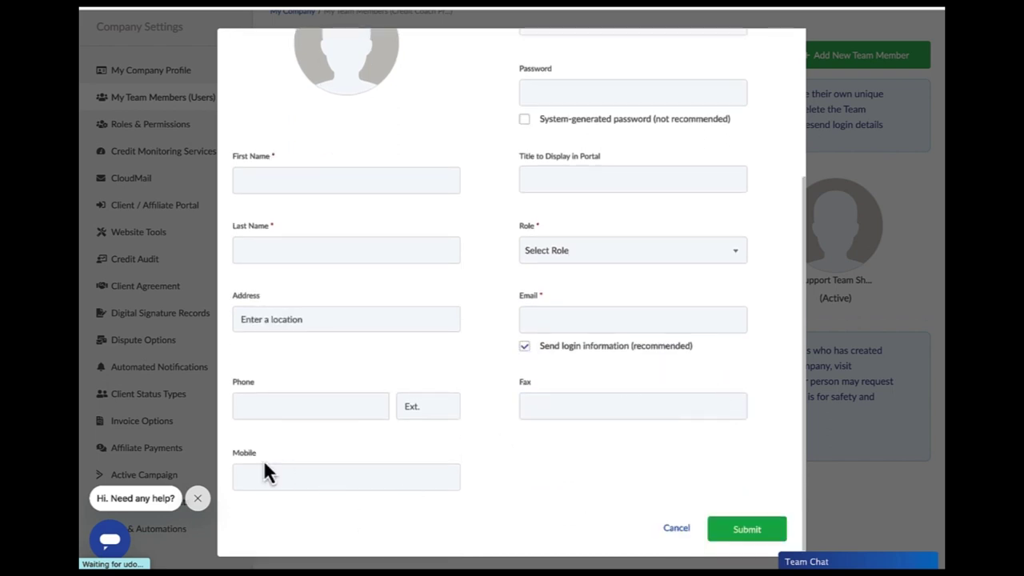
scroll(305, 459, up, 1)
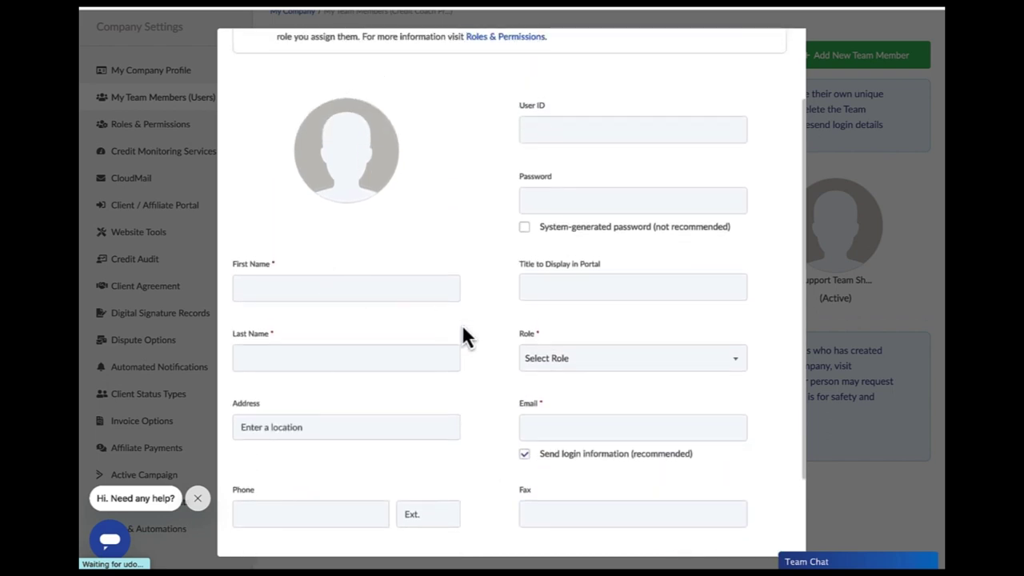
click(534, 369)
click(502, 379)
Dismiss the empty Add Team Member form without saving.
scroll(284, 275, down, 1)
scroll(287, 280, up, 2)
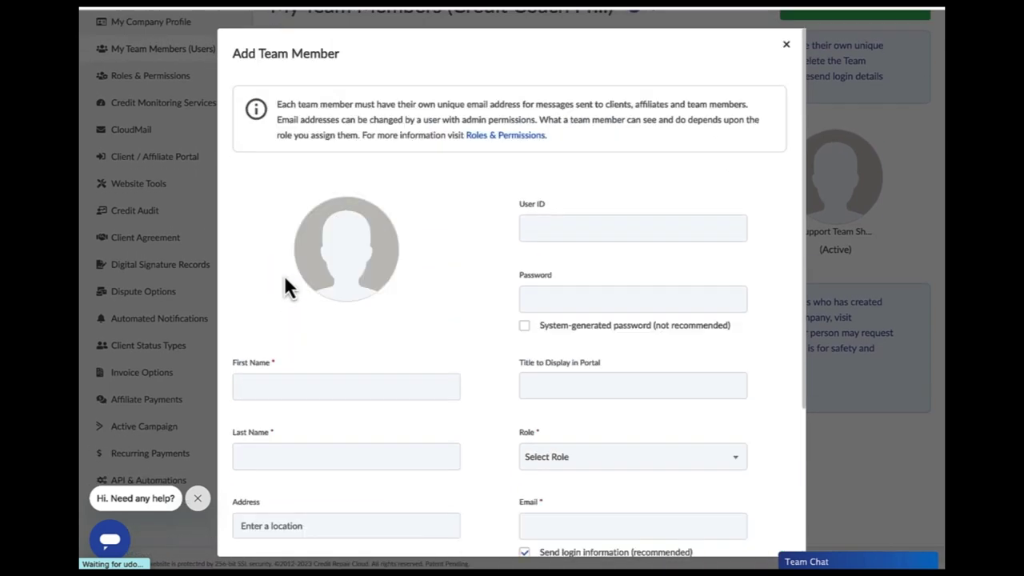
scroll(714, 484, down, 3)
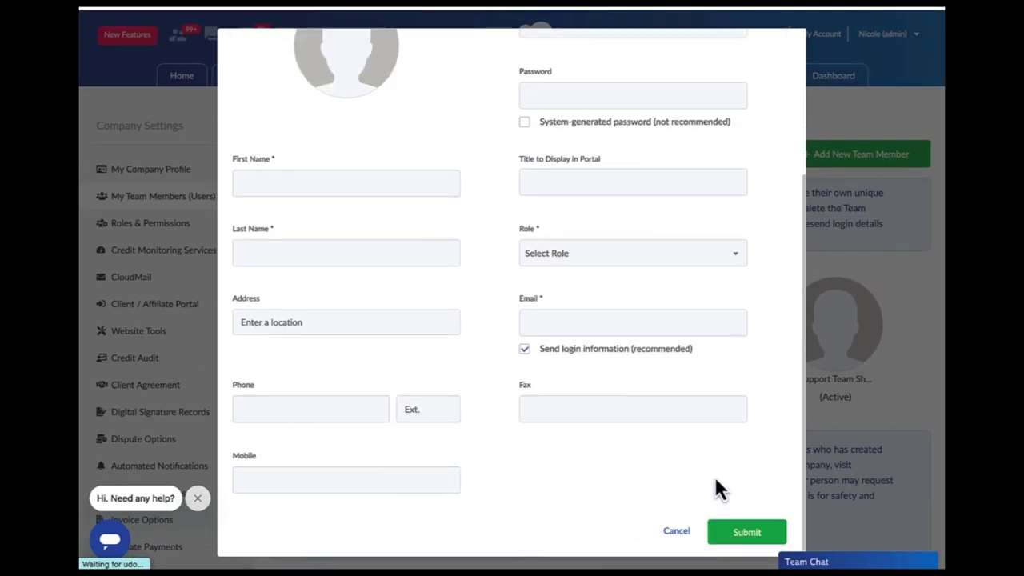
scroll(716, 487, up, 1)
scroll(713, 473, up, 2)
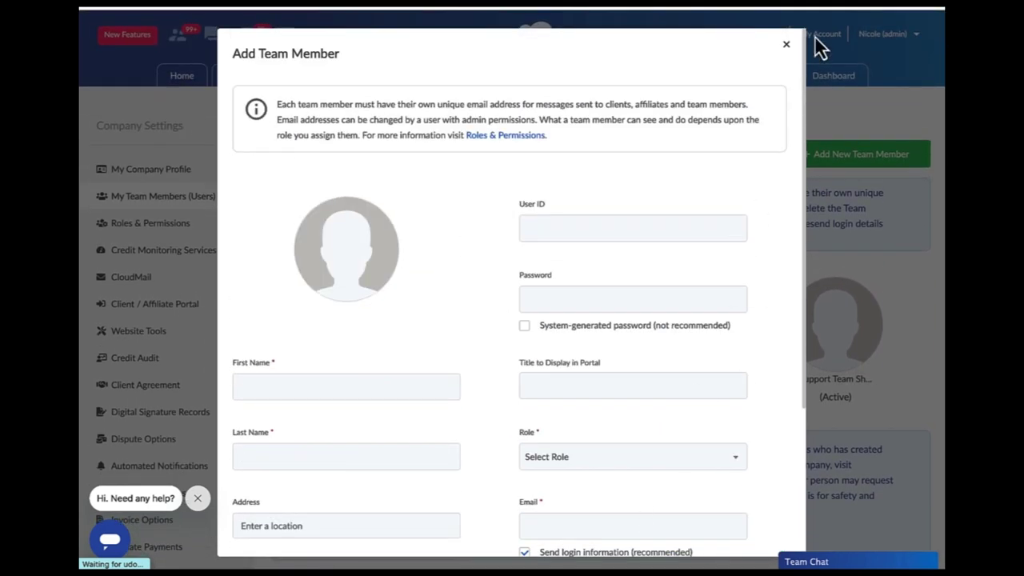
click(787, 45)
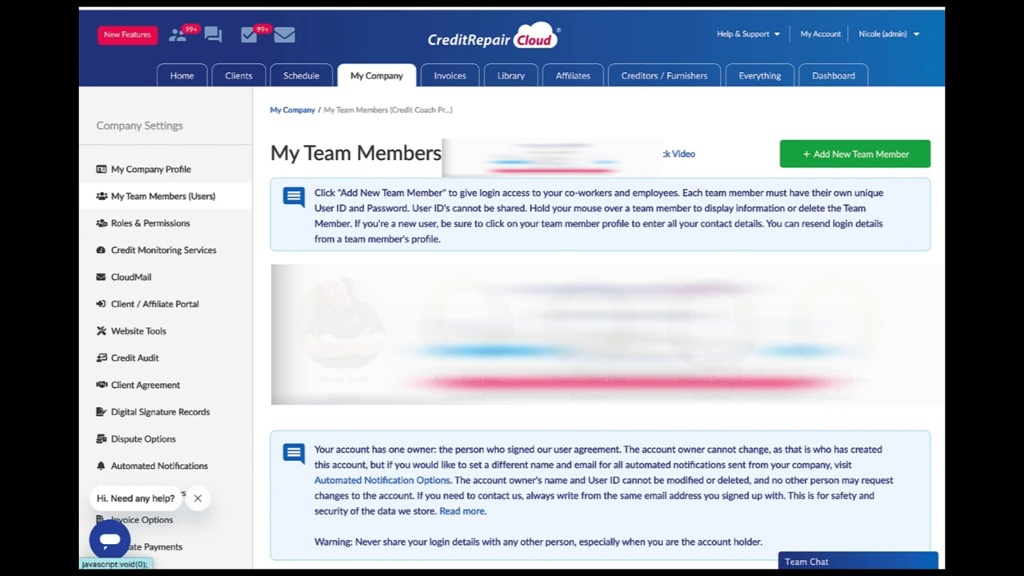
click(729, 374)
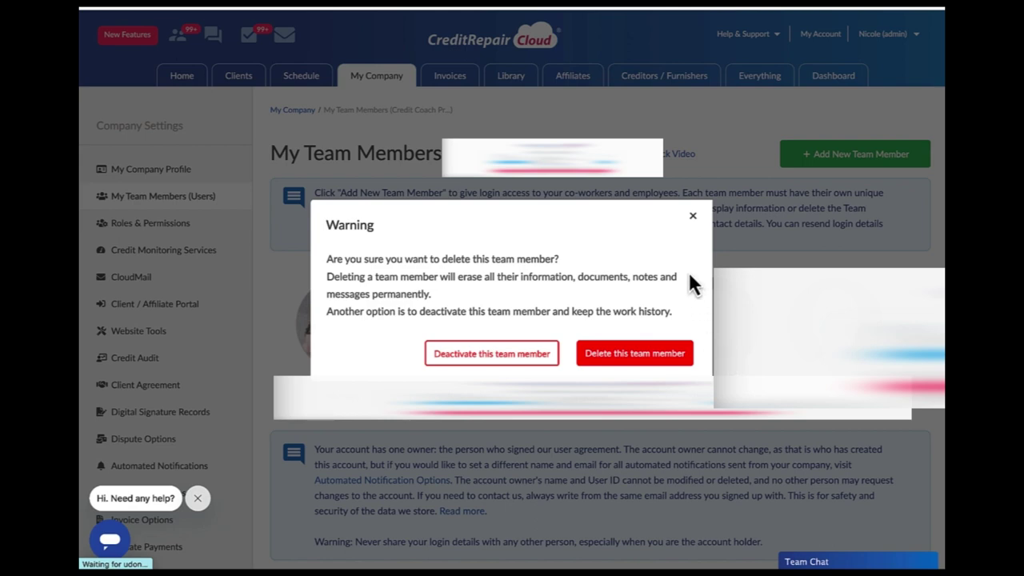
click(692, 216)
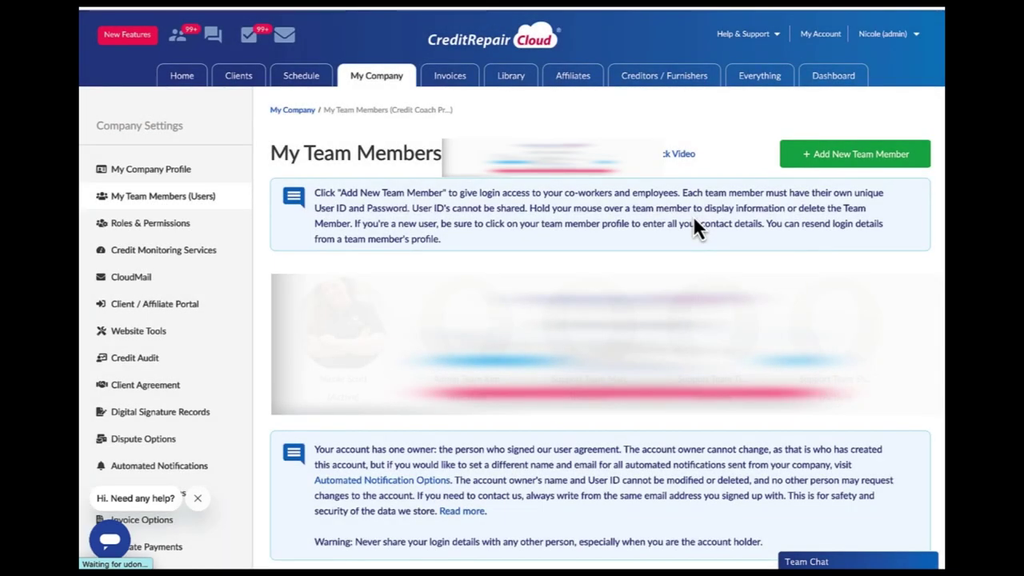
Go to Roles & Permissions and start a new role row above Admin.
click(141, 232)
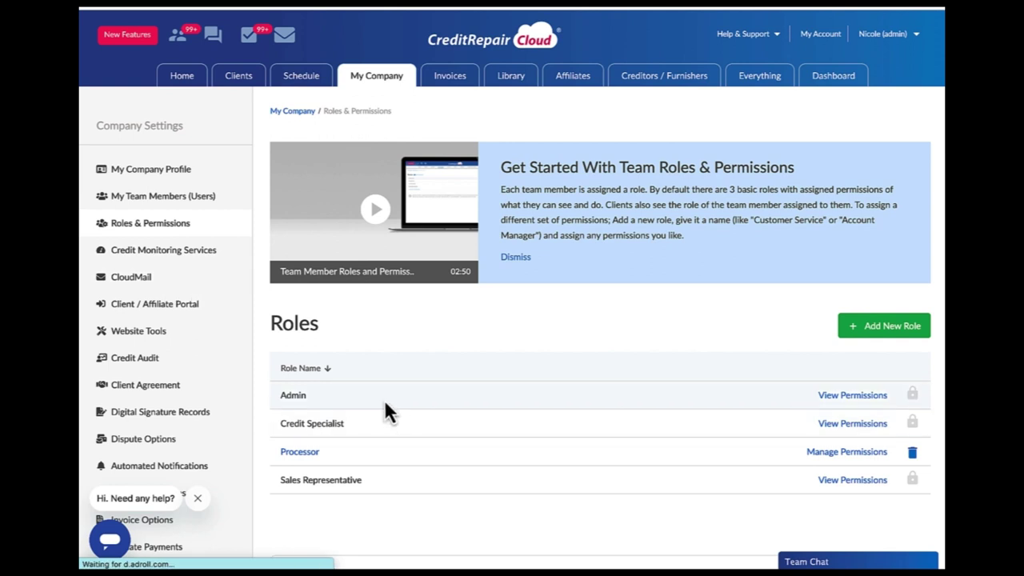
scroll(617, 276, down, 2)
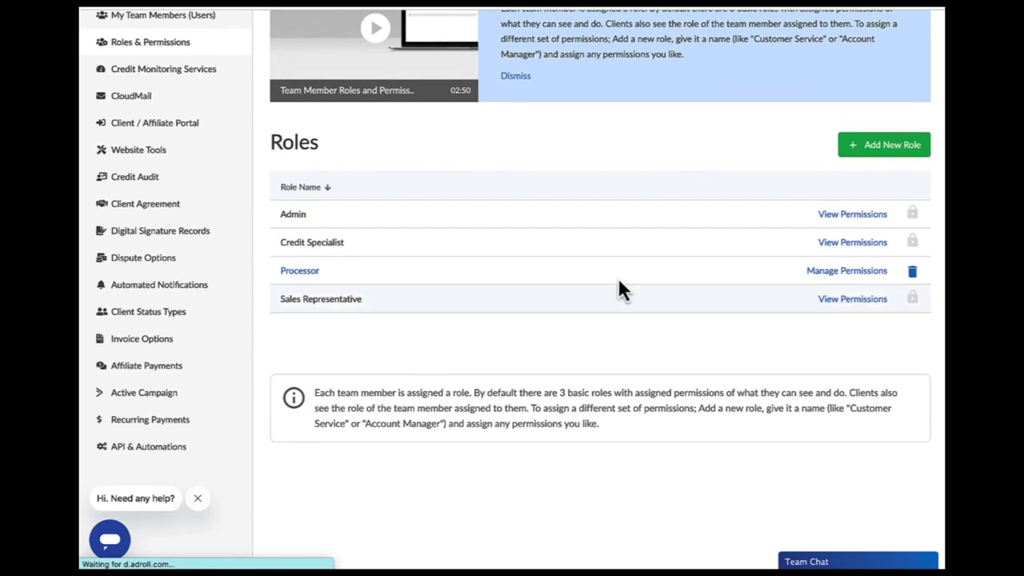
click(879, 152)
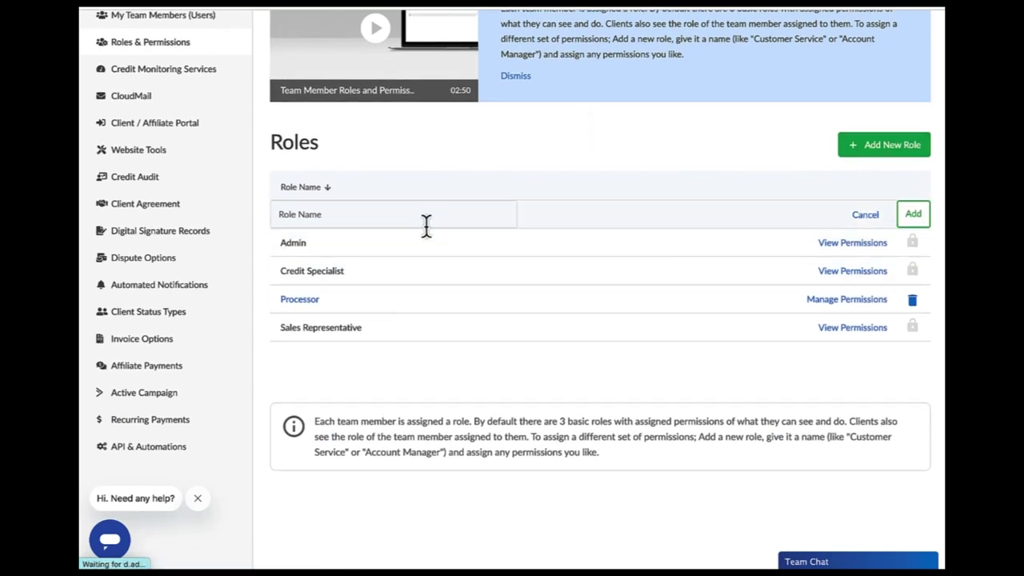
Name the new role 'Customer Support' and add it as the fifth role.
click(475, 218)
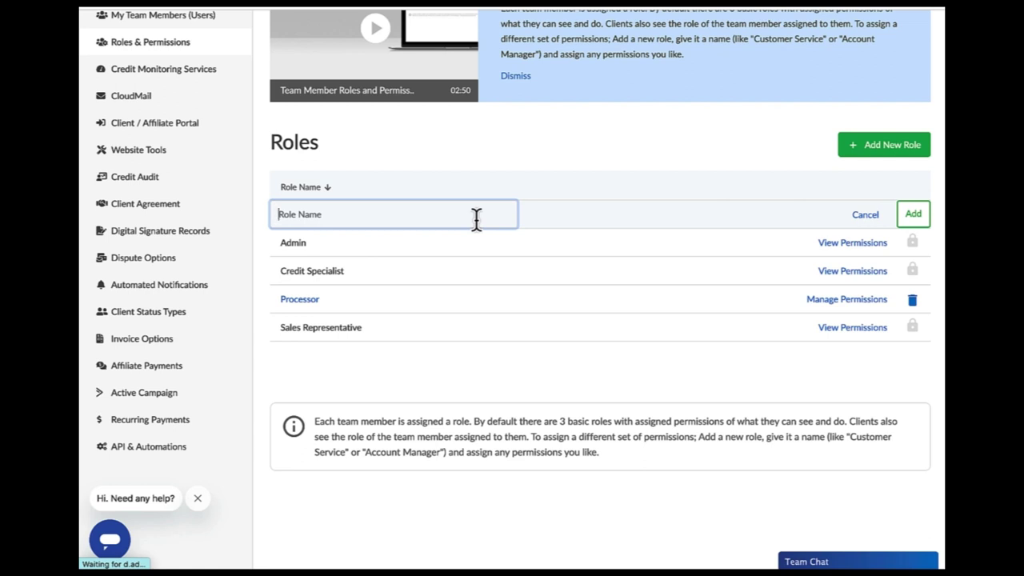
text(C)
key(BackSpace)
text(Customer Sp)
key(BackSpace)
text(upport)
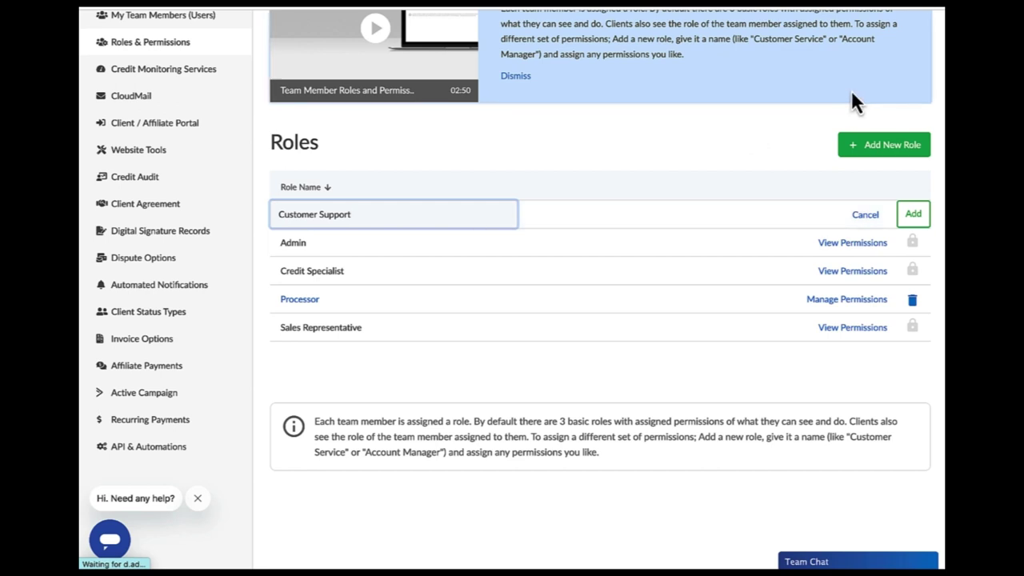
click(913, 217)
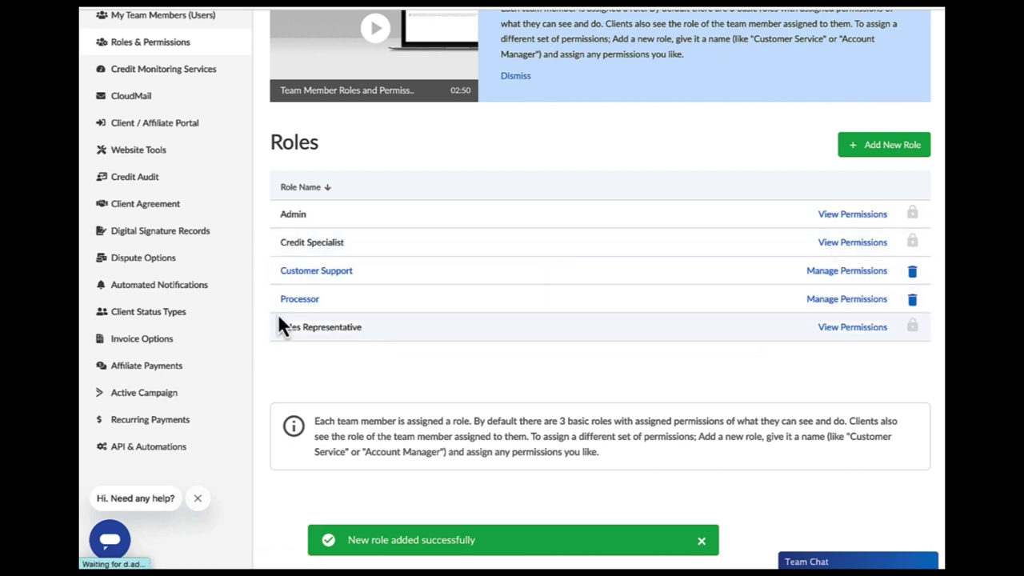
Open Customer Support's permissions and allow add/edit/view of client agreements.
click(827, 274)
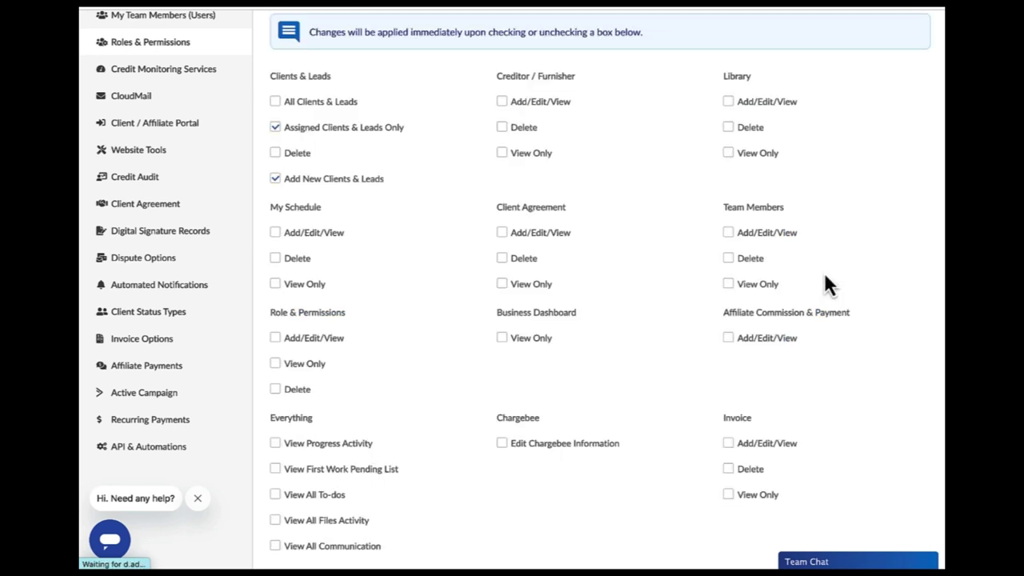
scroll(732, 307, up, 3)
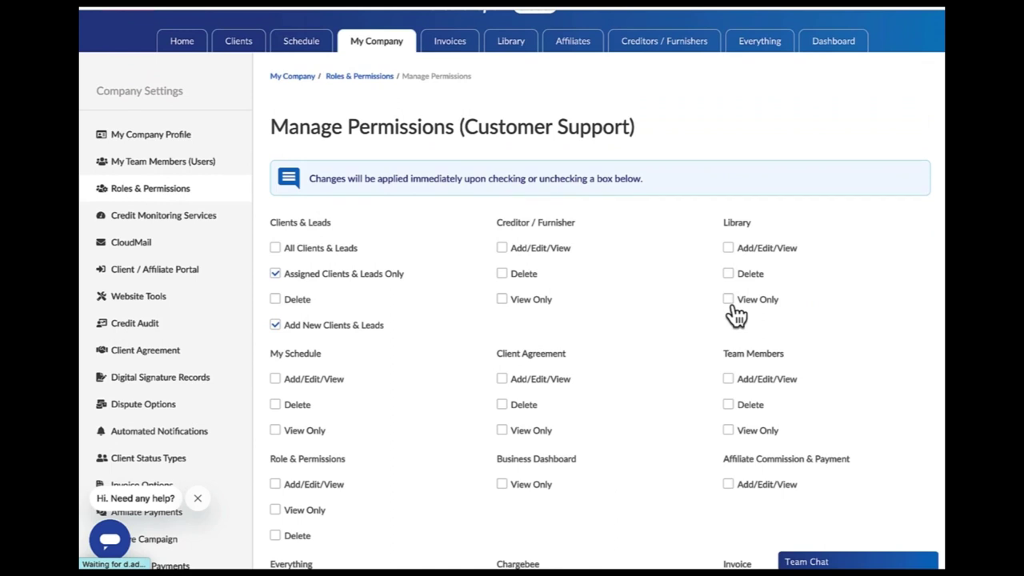
scroll(732, 310, down, 1)
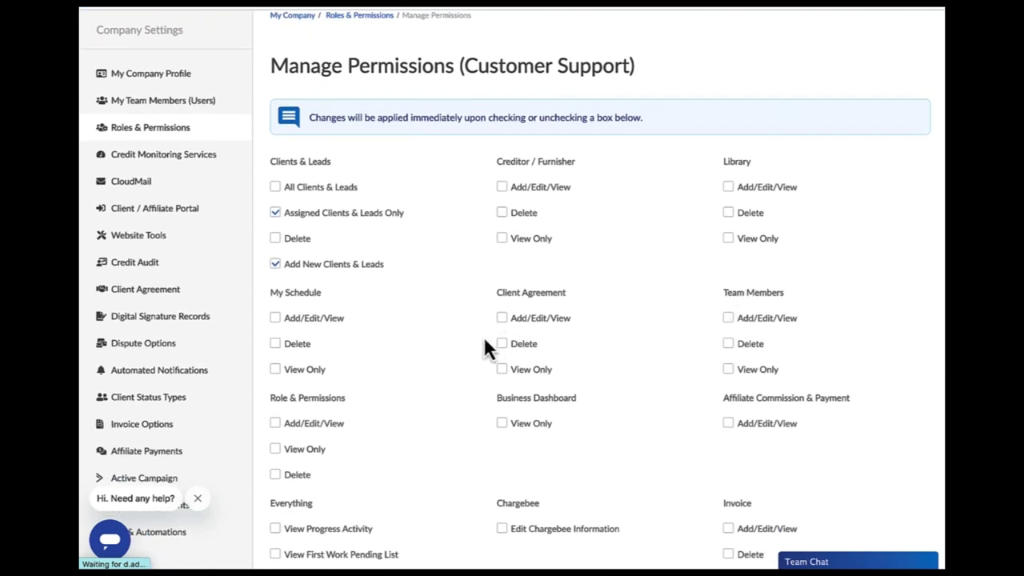
click(501, 319)
Grant add/edit/view for Roles & Permissions and Affiliate Commission & Payment.
scroll(610, 330, down, 3)
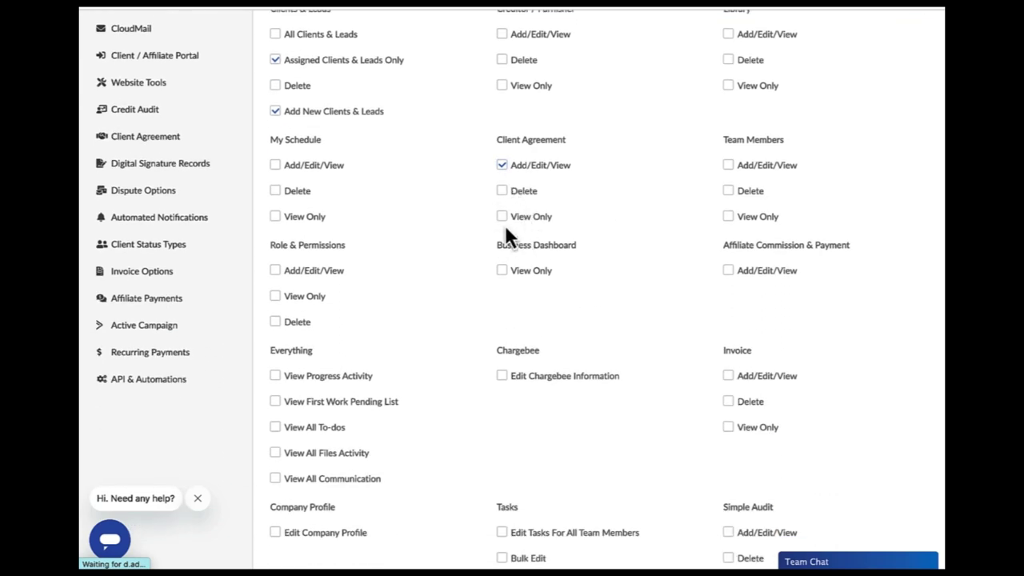
scroll(422, 242, up, 5)
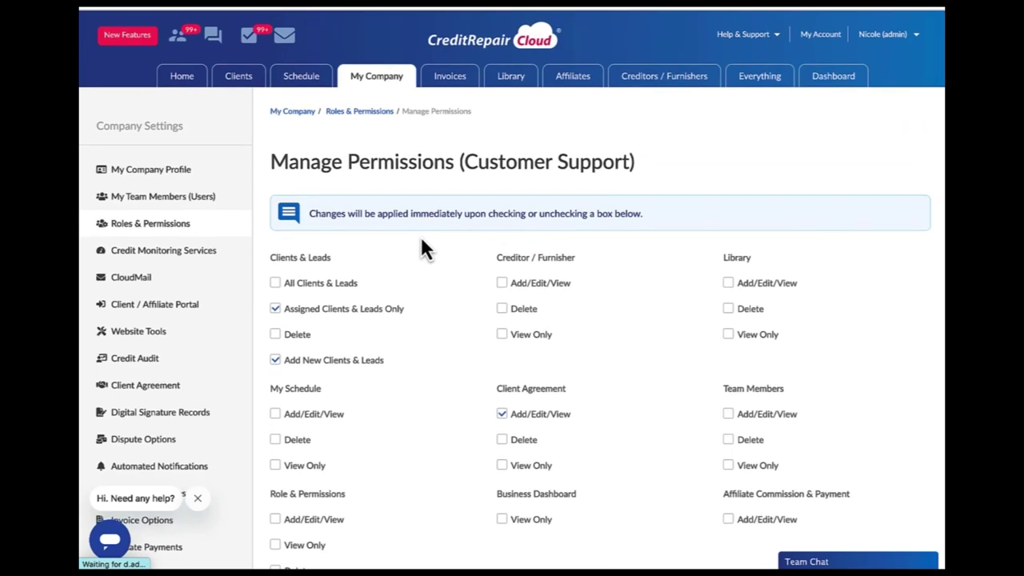
scroll(421, 245, down, 4)
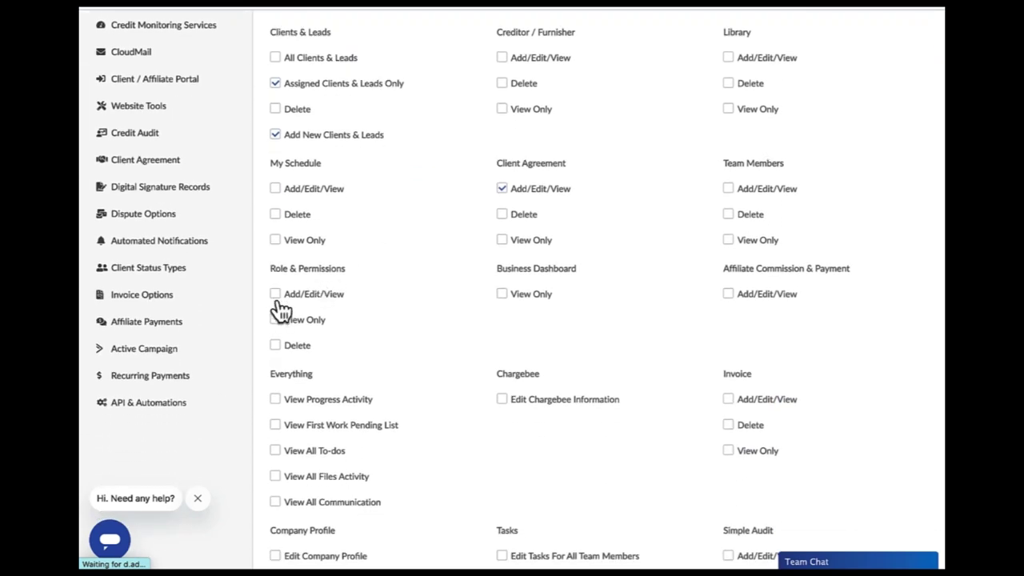
click(276, 295)
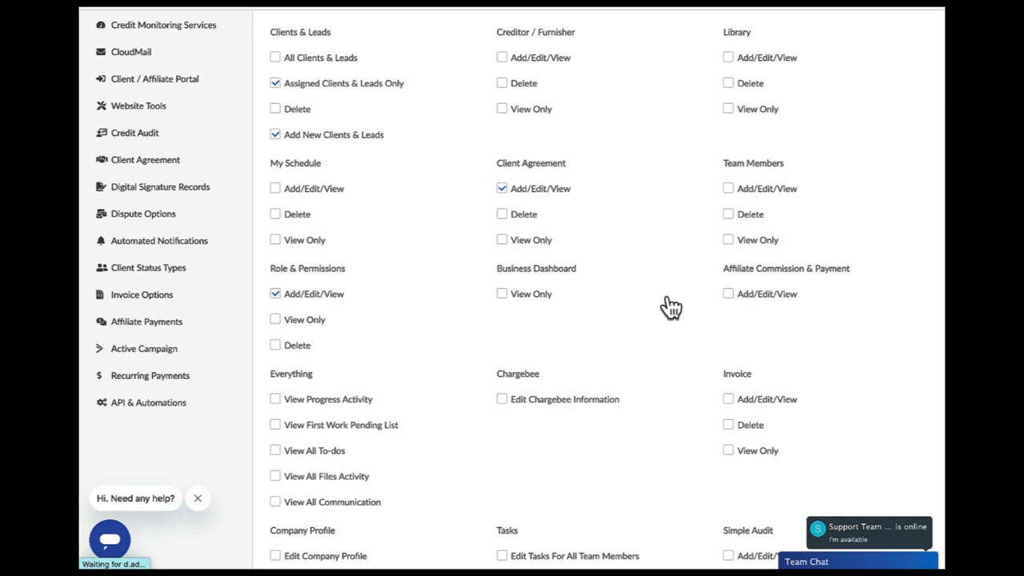
click(731, 302)
Allow editing tasks for all team members, then review the checked permissions.
scroll(731, 304, down, 2)
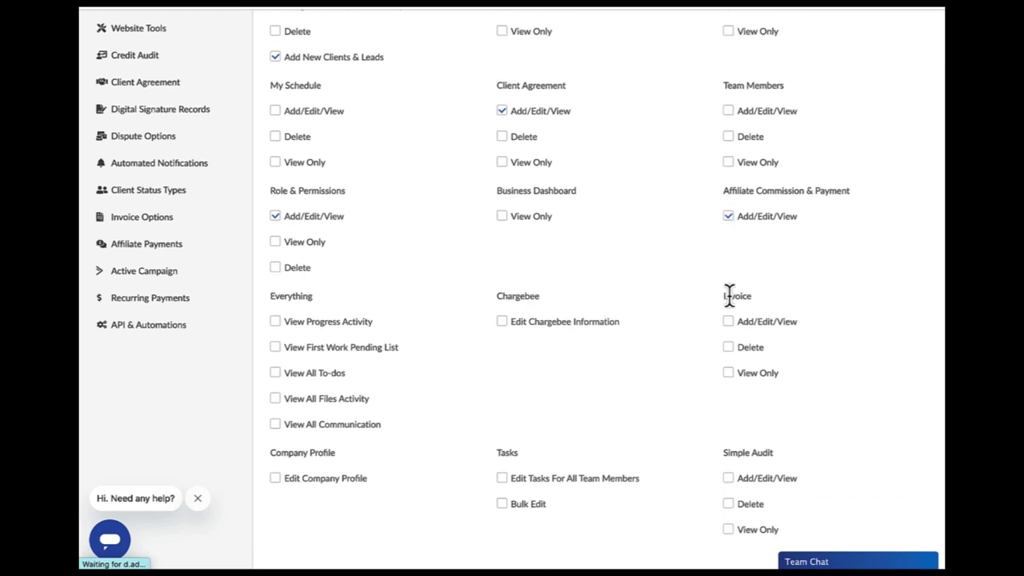
scroll(729, 294, down, 2)
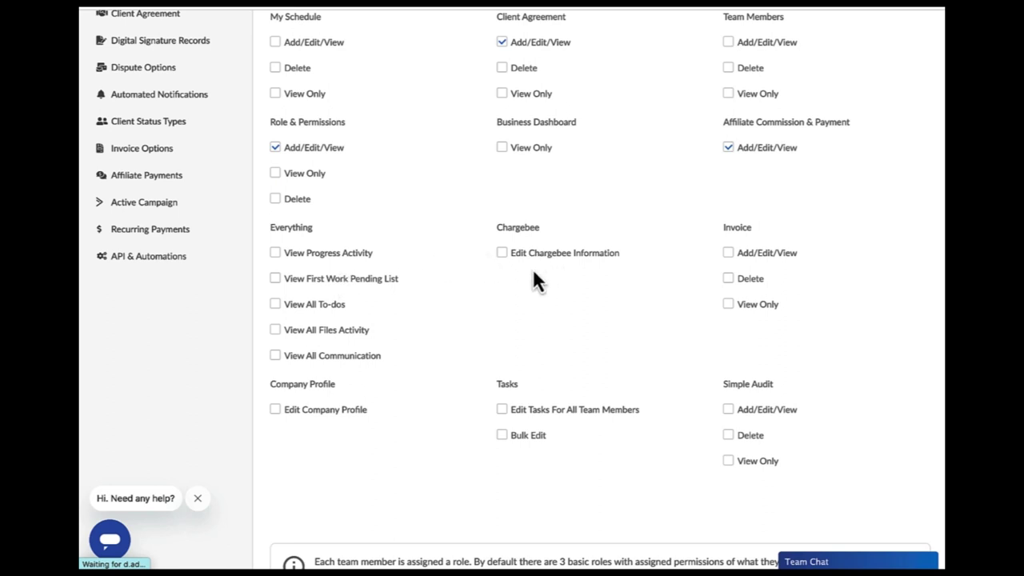
scroll(655, 302, down, 5)
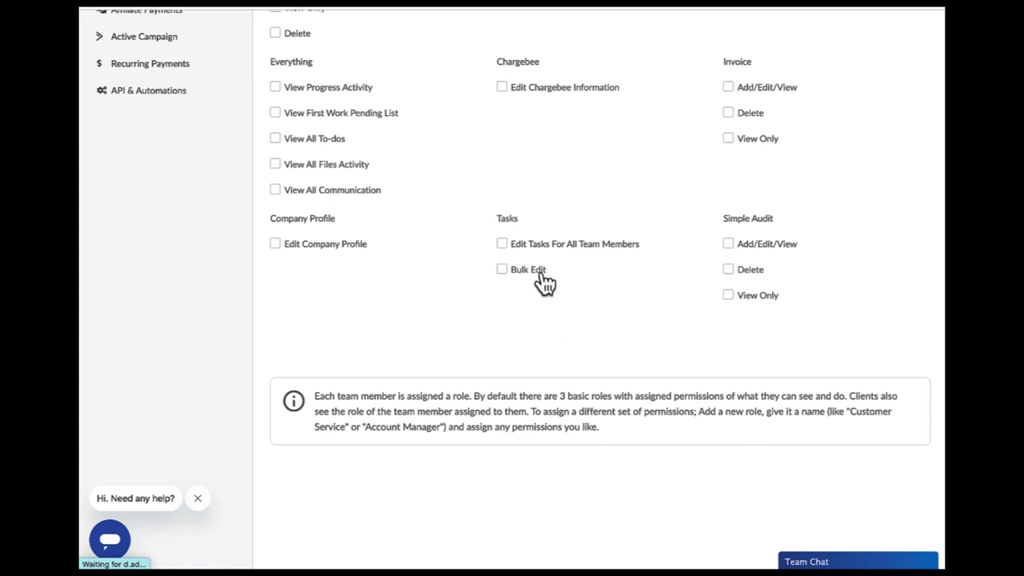
click(501, 244)
scroll(592, 234, up, 12)
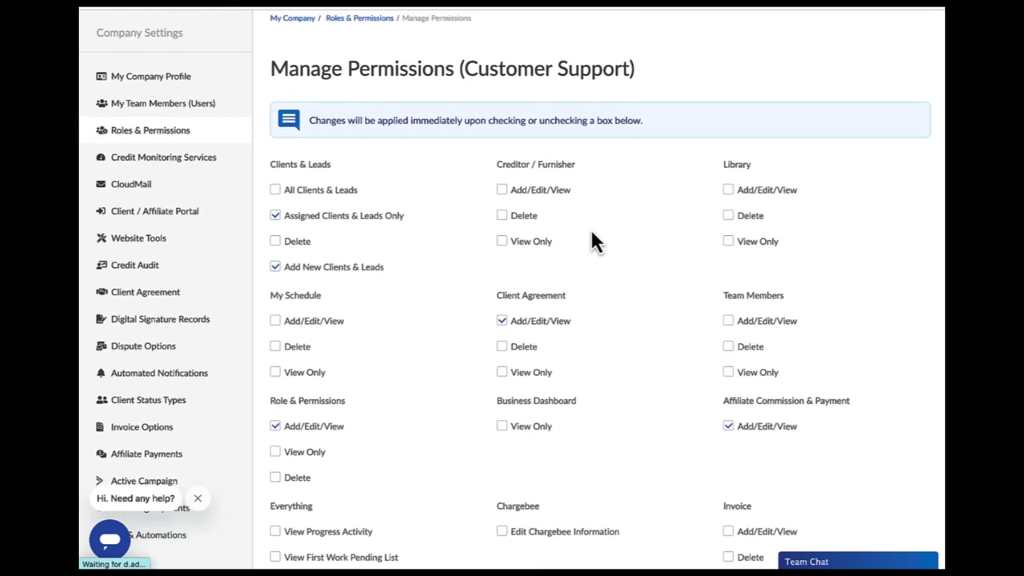
scroll(590, 228, up, 2)
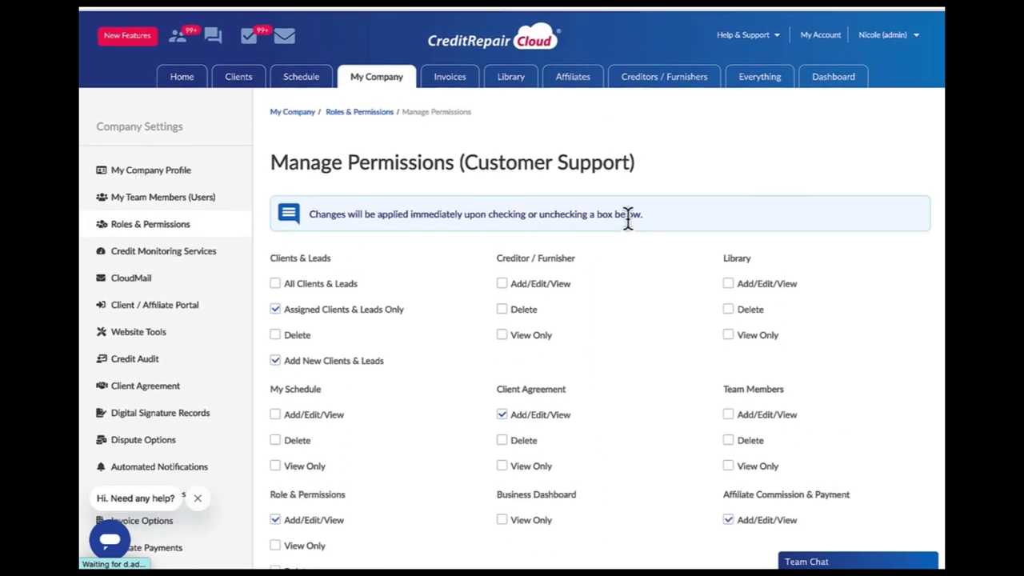
scroll(628, 218, down, 15)
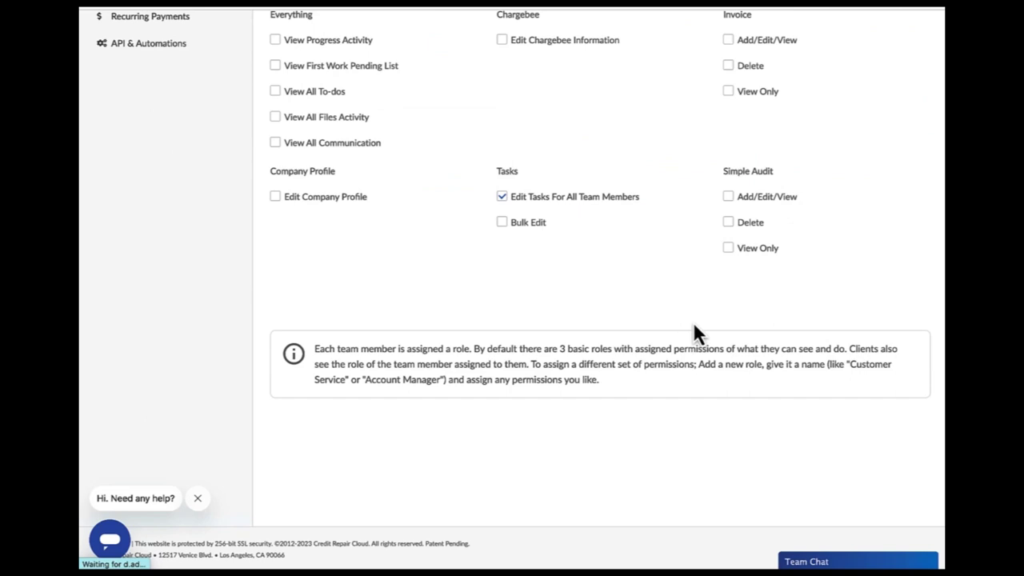
scroll(693, 323, up, 15)
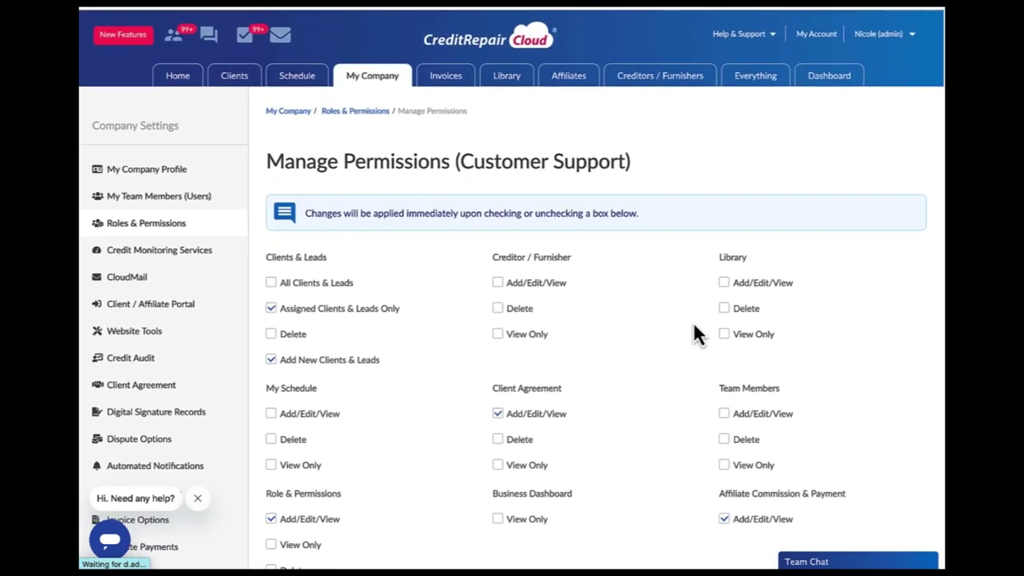
scroll(694, 334, down, 15)
scroll(694, 334, up, 2)
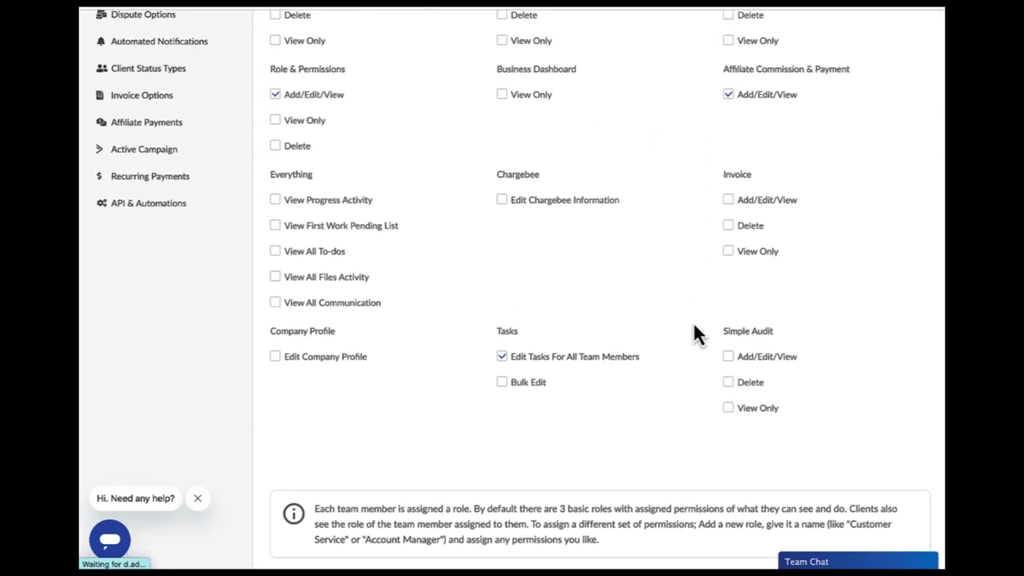
scroll(694, 335, up, 6)
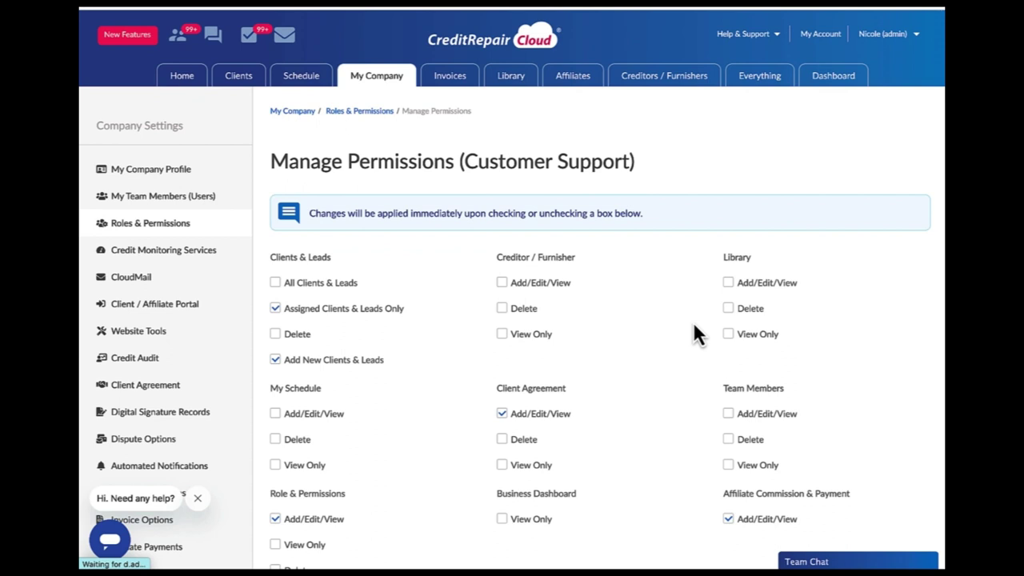
Return via the Roles & Permissions breadcrumb to the five-role list.
click(356, 116)
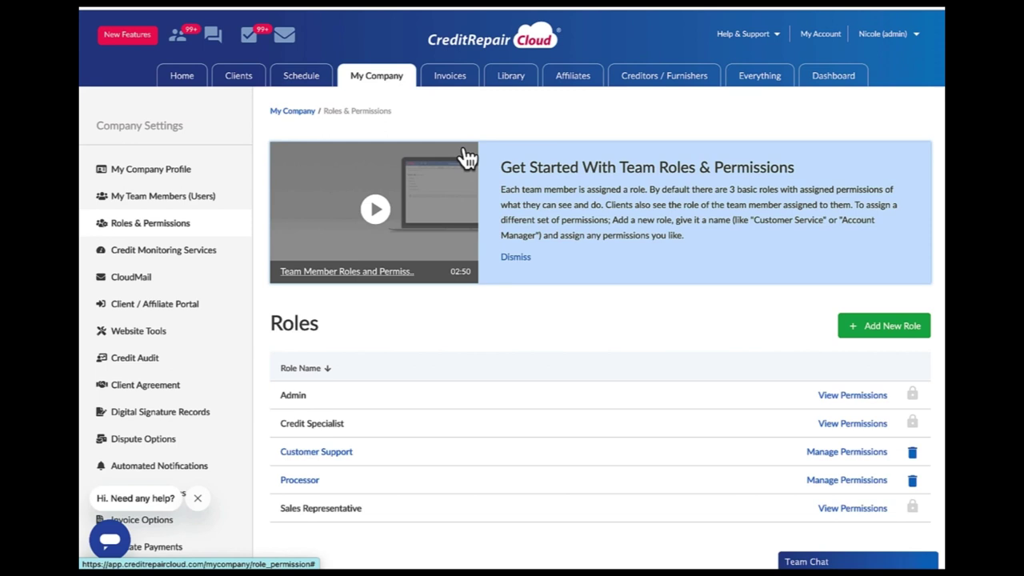
scroll(657, 376, down, 2)
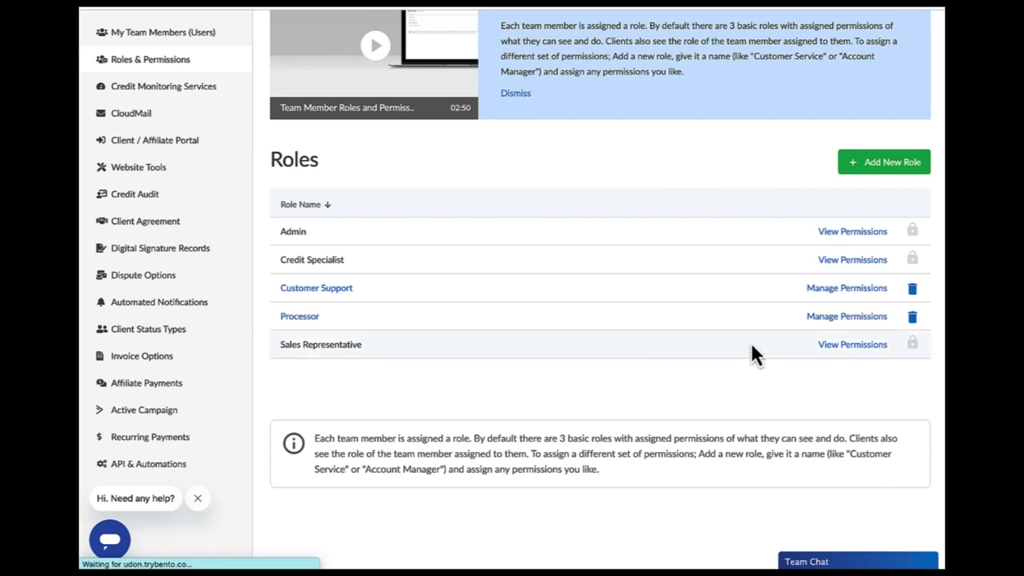
click(830, 293)
scroll(846, 370, down, 3)
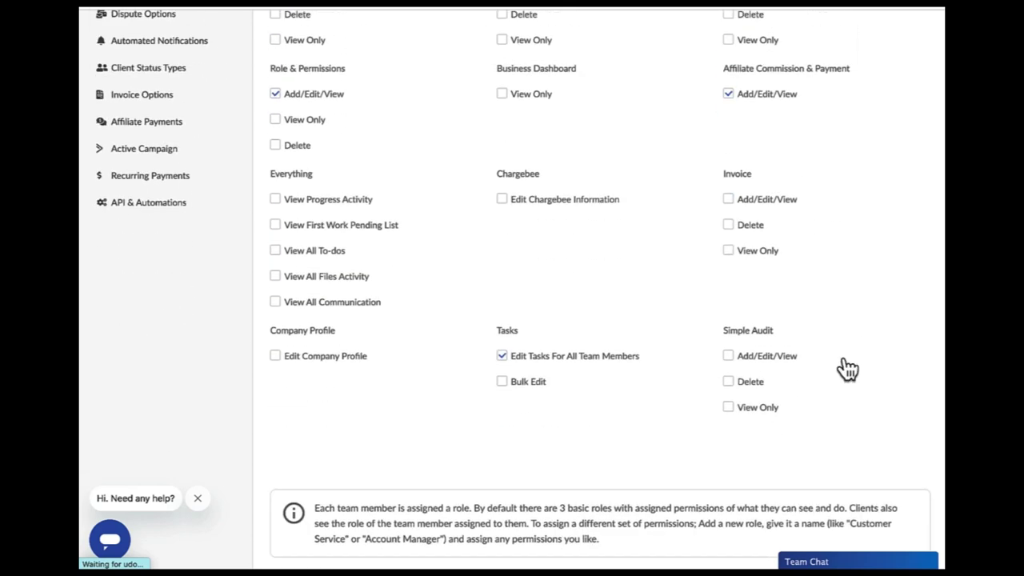
scroll(846, 368, up, 4)
scroll(665, 377, down, 3)
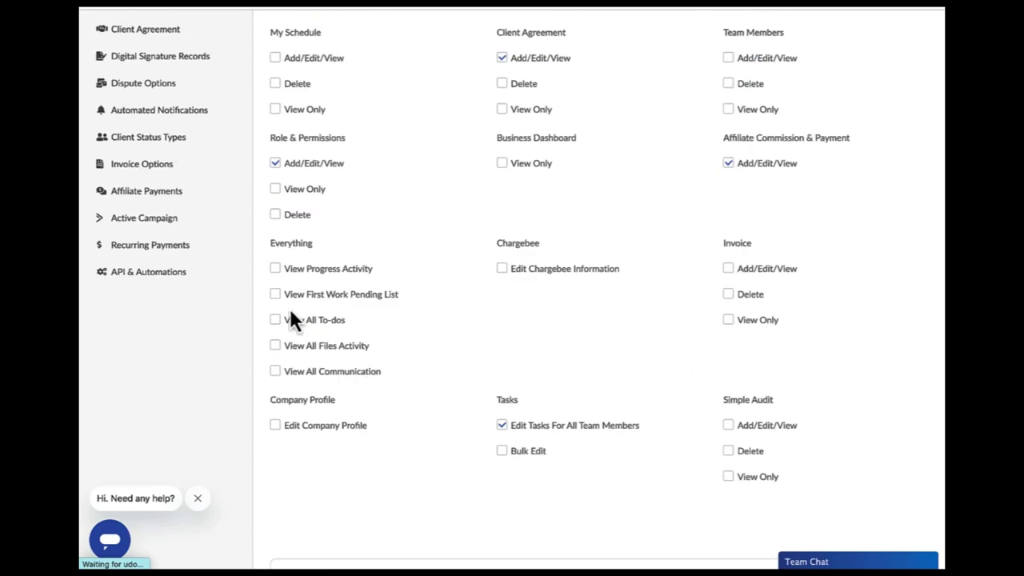
click(276, 270)
scroll(395, 279, up, 5)
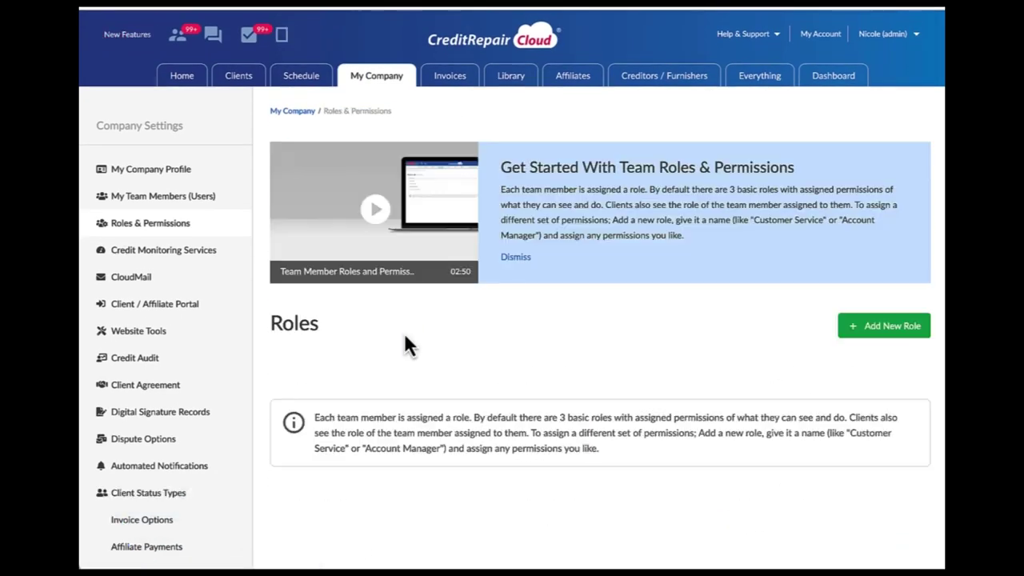
scroll(405, 336, down, 2)
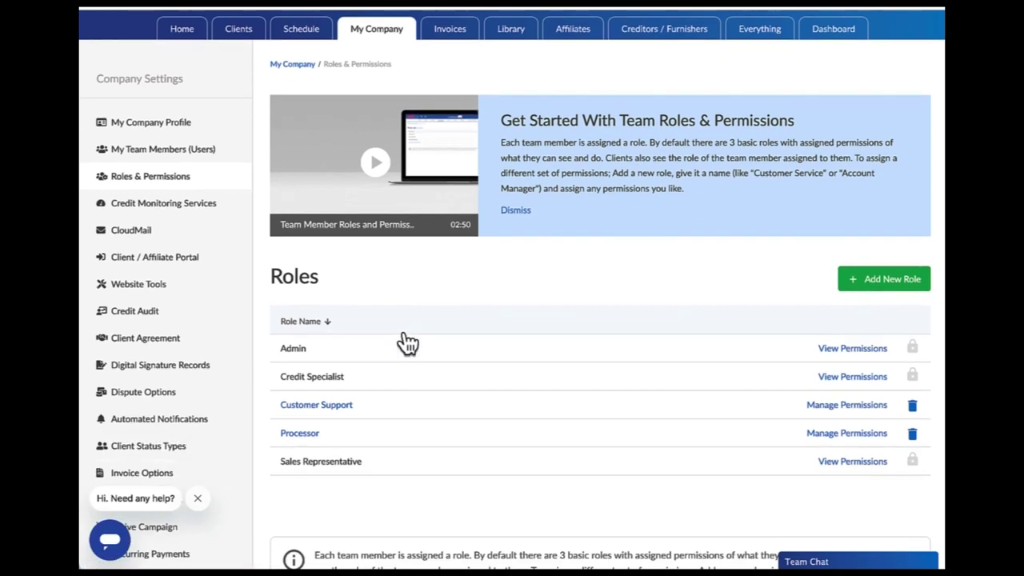